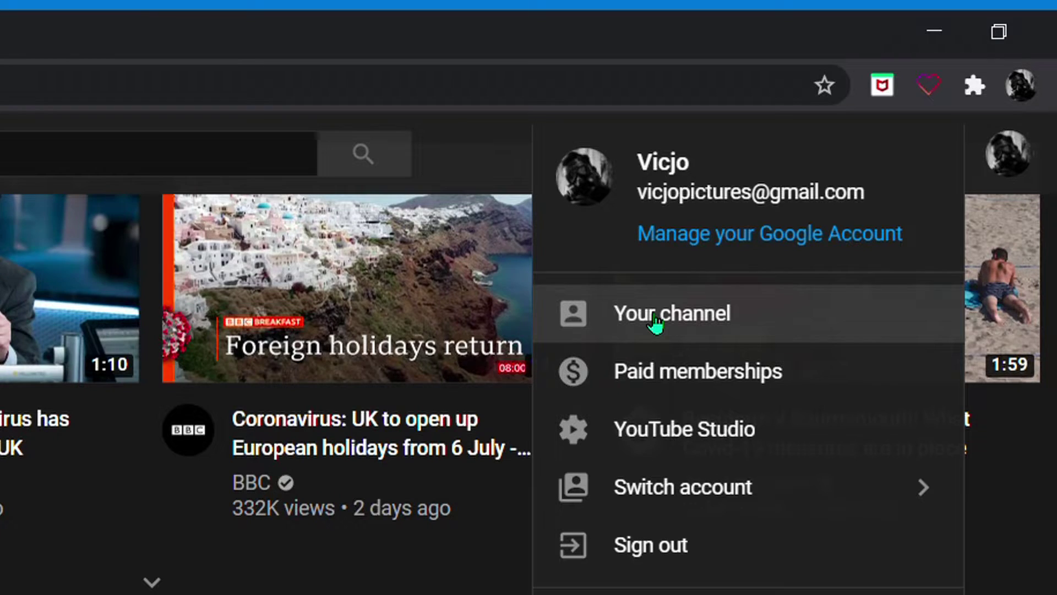
# Go from the channel page into YouTube Studio's Monetization section to check subscriber and watch-hour requirements
pyautogui.click(655, 319)
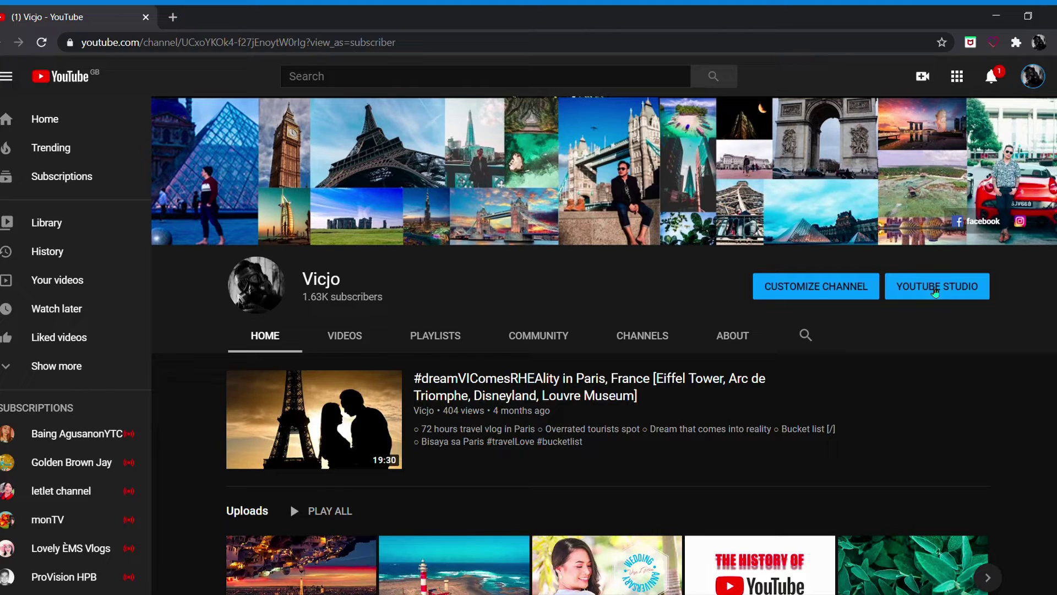
pyautogui.click(858, 360)
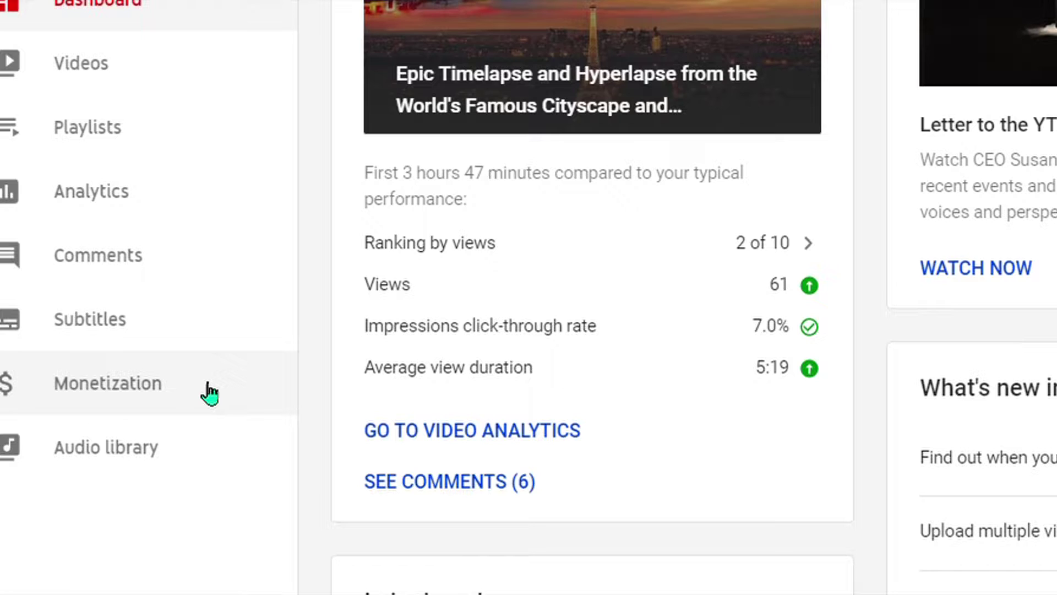
pyautogui.click(210, 392)
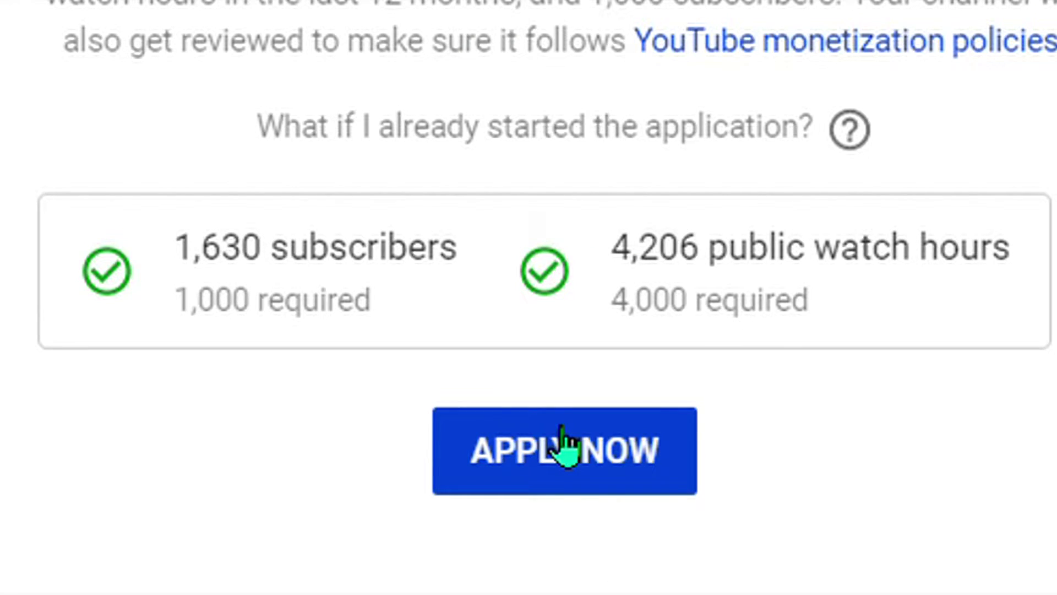
# Apply for the Partner Program and bring up the Step 1 Partner Program terms for the United Kingdom
pyautogui.click(564, 440)
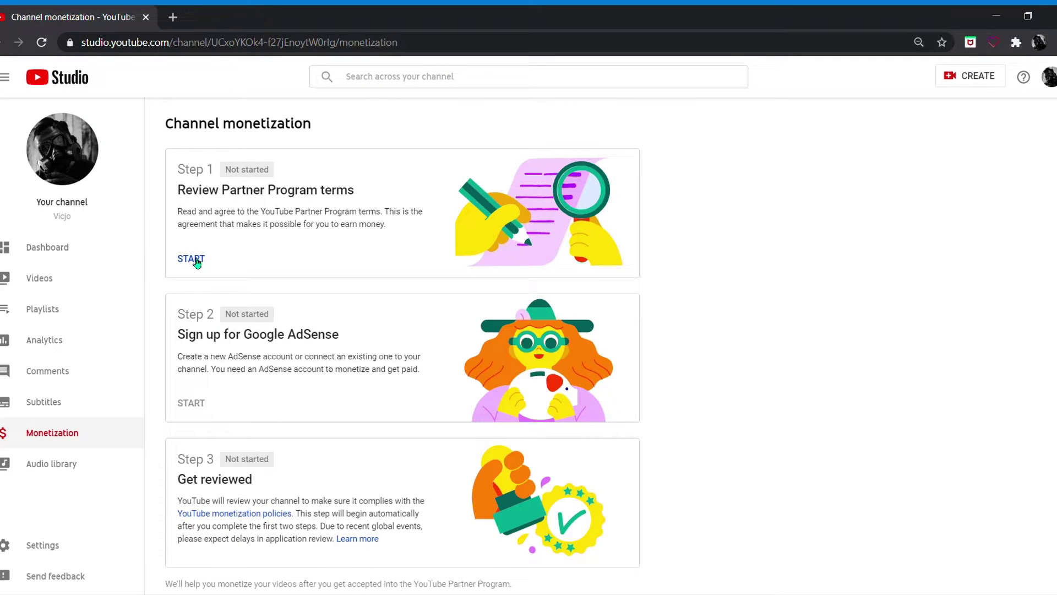
pyautogui.click(425, 263)
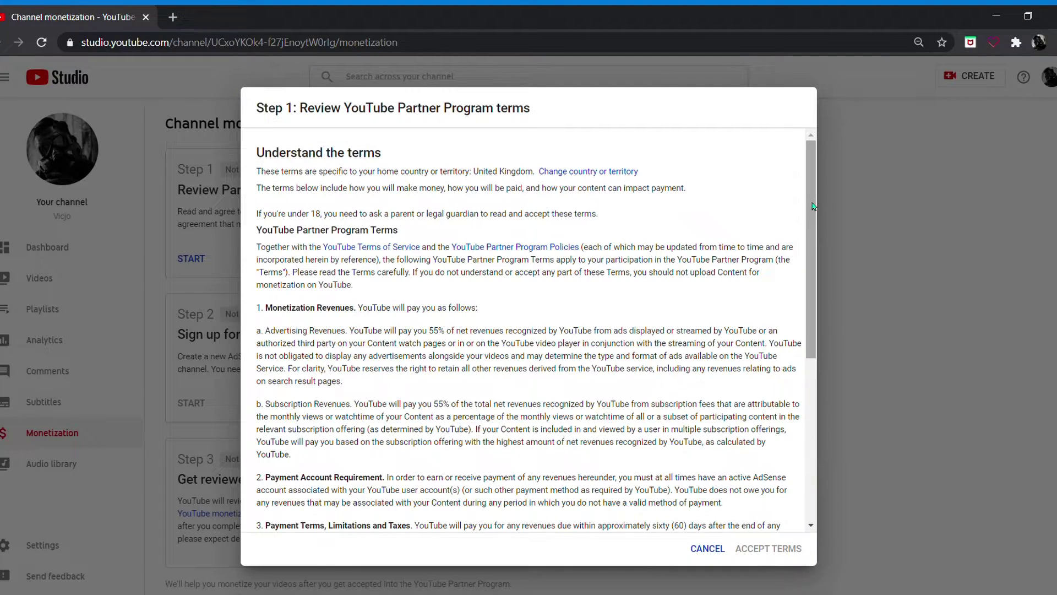
# Read through and accept the YouTube Partner Program terms, marking Step 1 as Done
pyautogui.moveTo(811, 212); pyautogui.dragTo(817, 375)
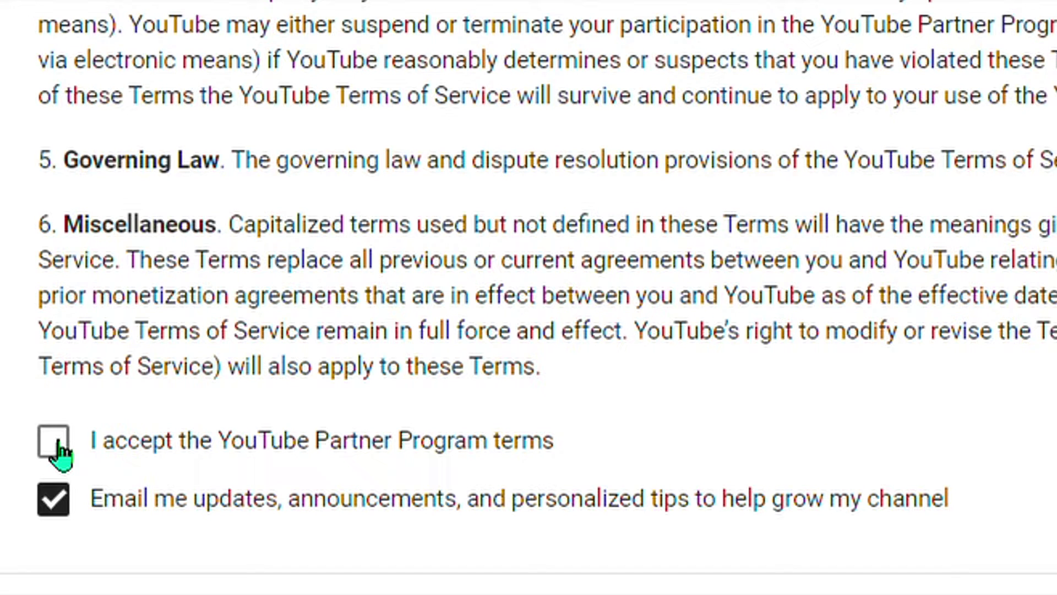
pyautogui.click(58, 446)
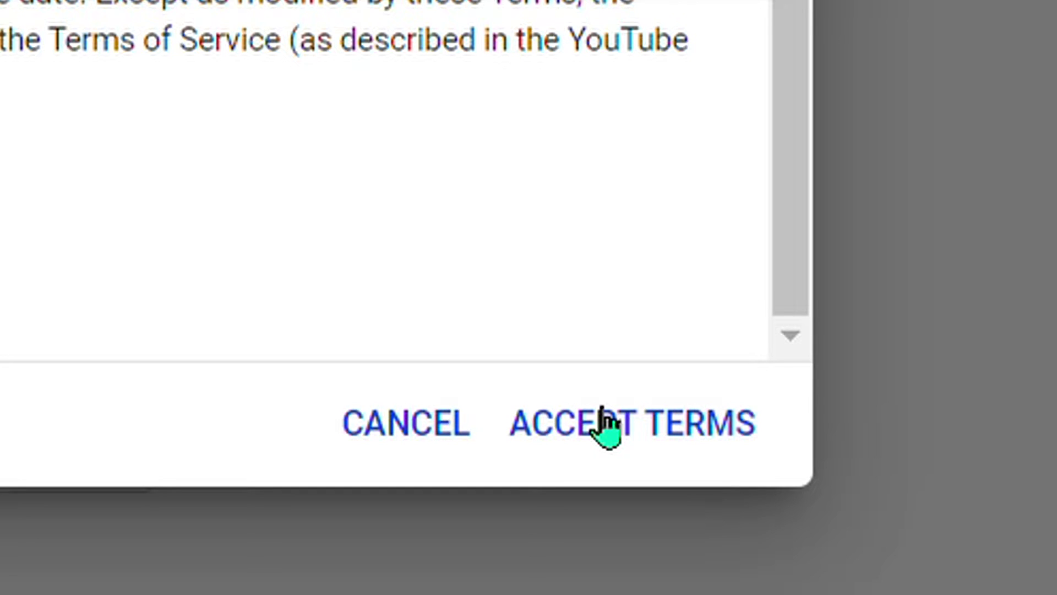
pyautogui.click(603, 410)
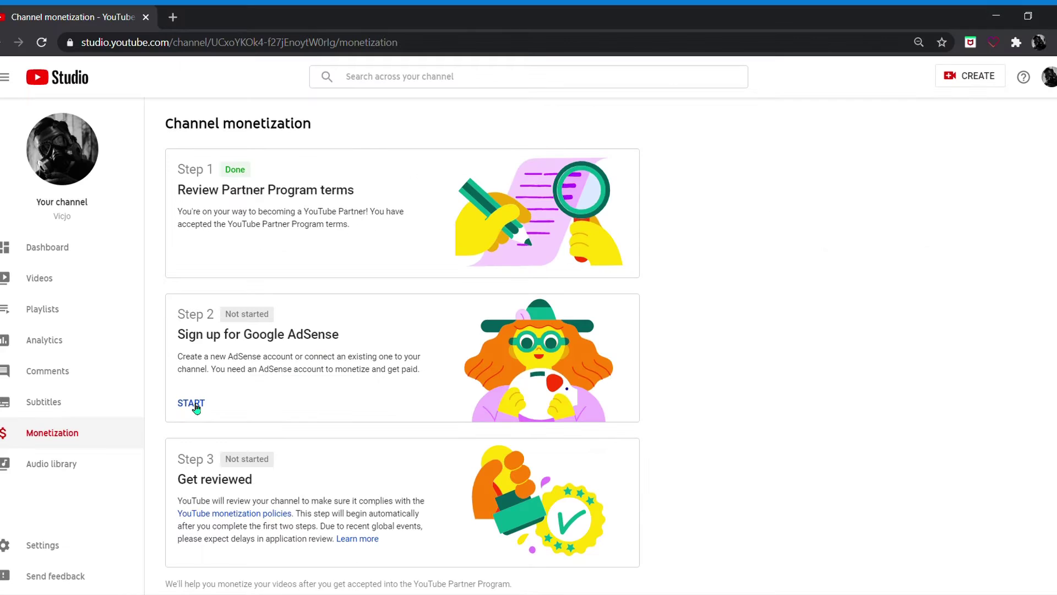
# Start Step 2 AdSense sign-up, answering 'Yes, I have an existing account', and continue to Google
pyautogui.click(354, 378)
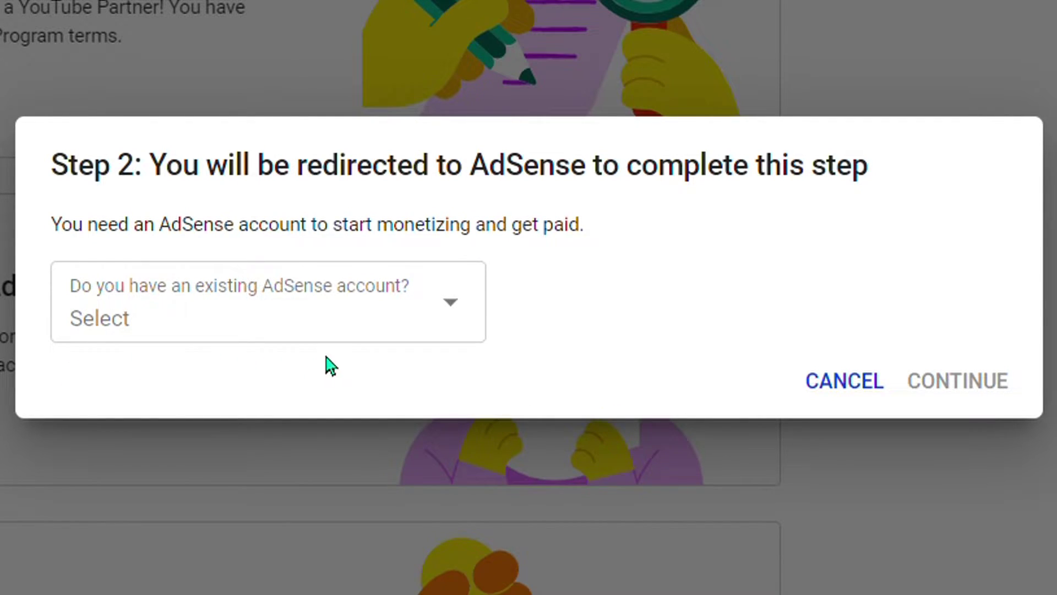
pyautogui.click(448, 304)
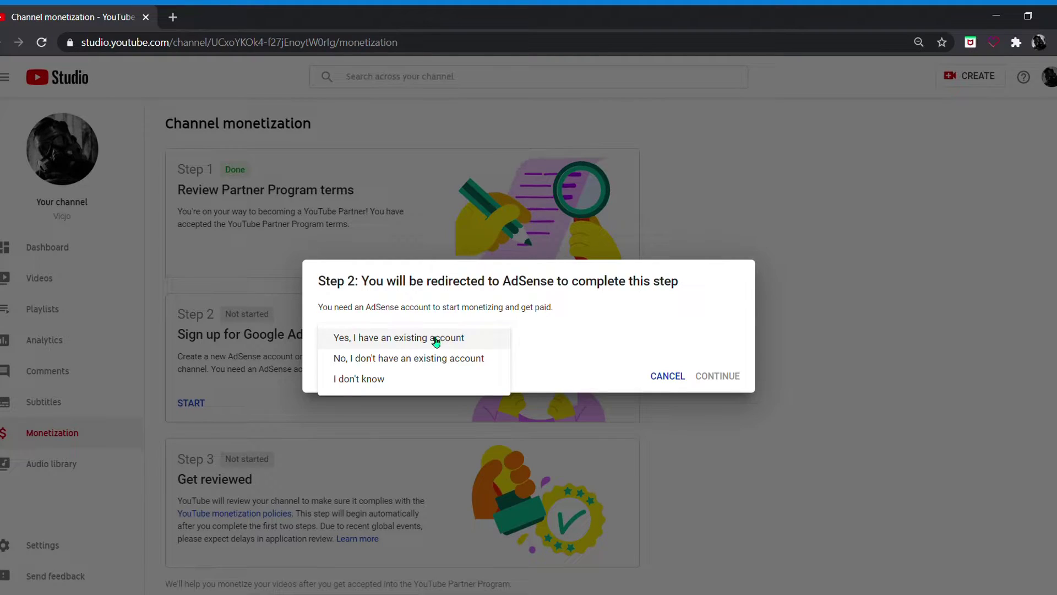
pyautogui.click(436, 342)
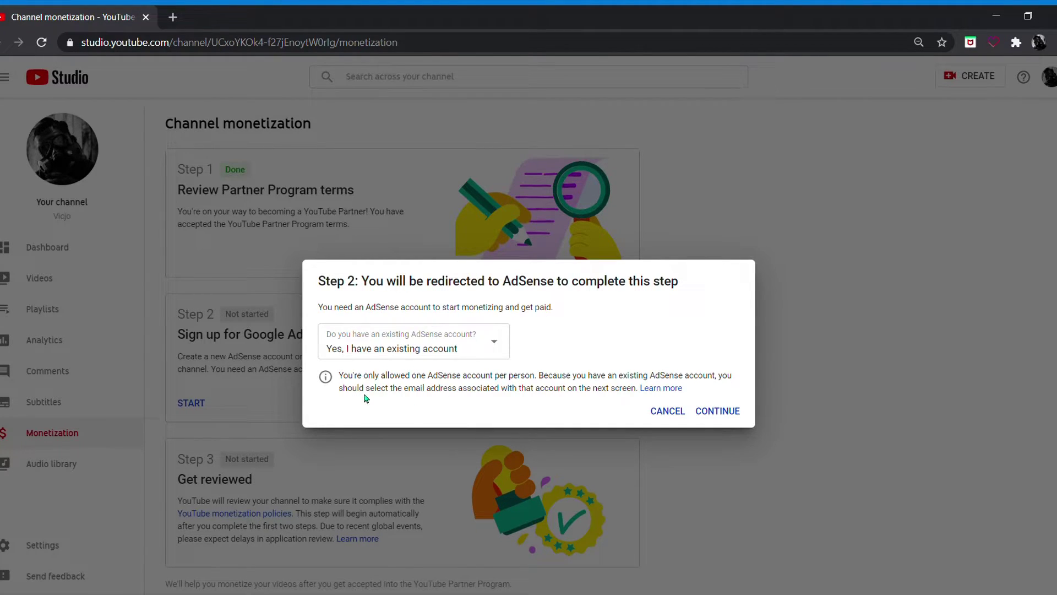
pyautogui.click(716, 413)
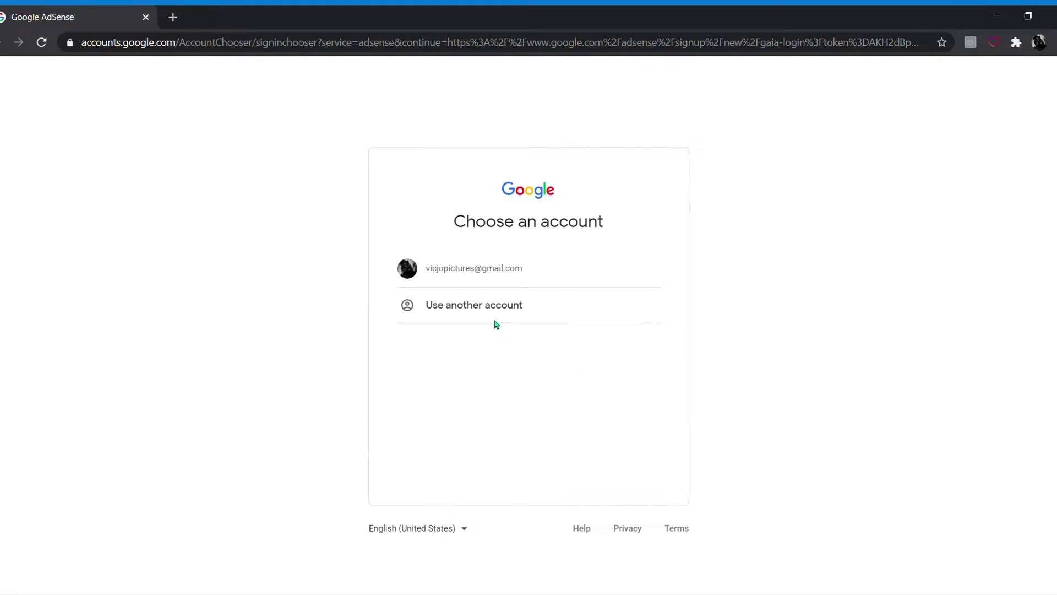
# Sign in with the channel's Google account and opt in to customized help suggestions
pyautogui.click(479, 270)
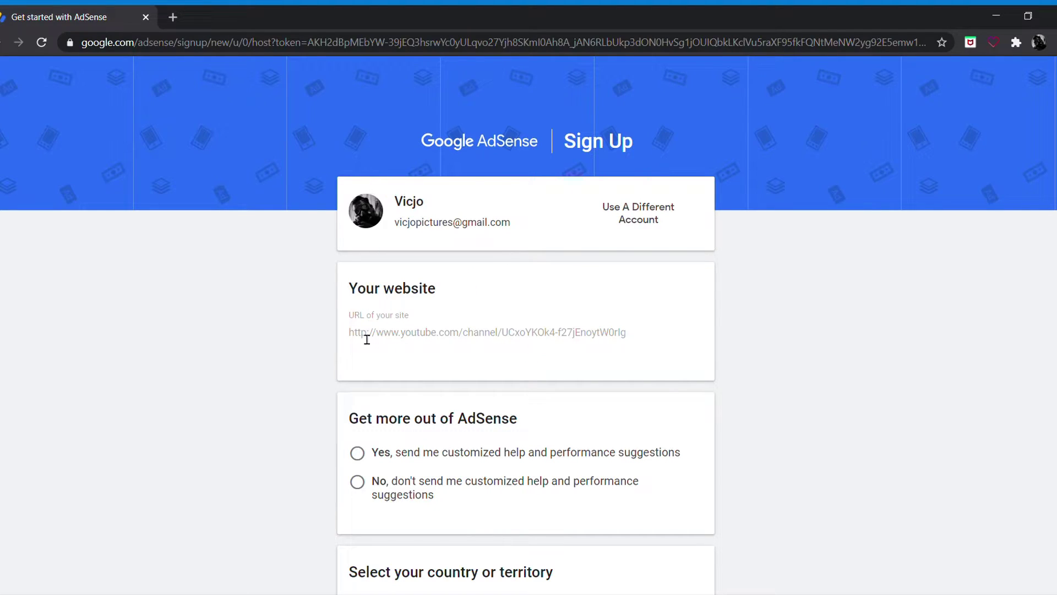
pyautogui.scroll(-4, 545, 405)
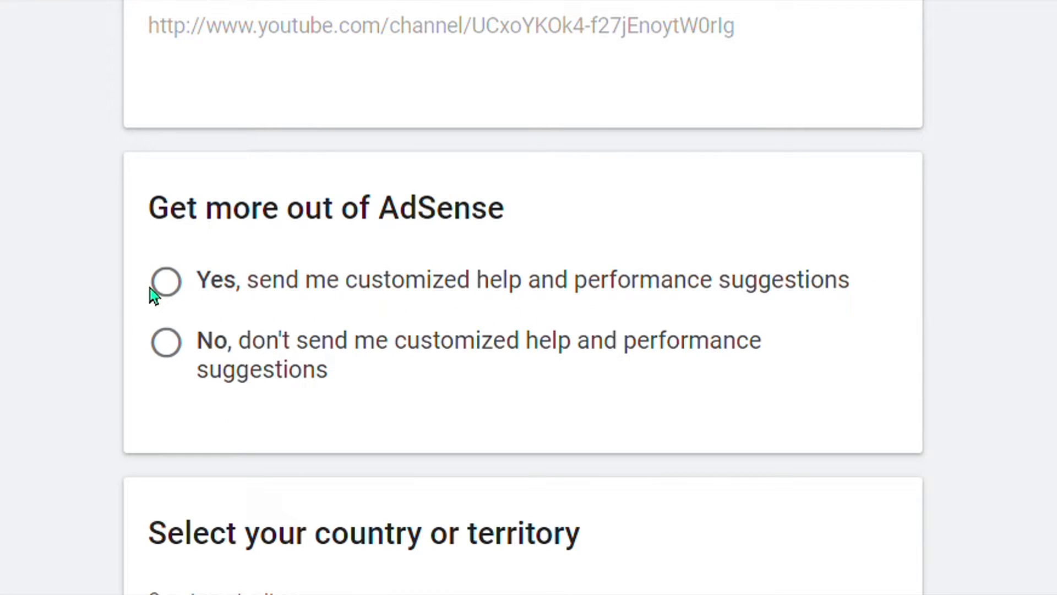
pyautogui.click(175, 289)
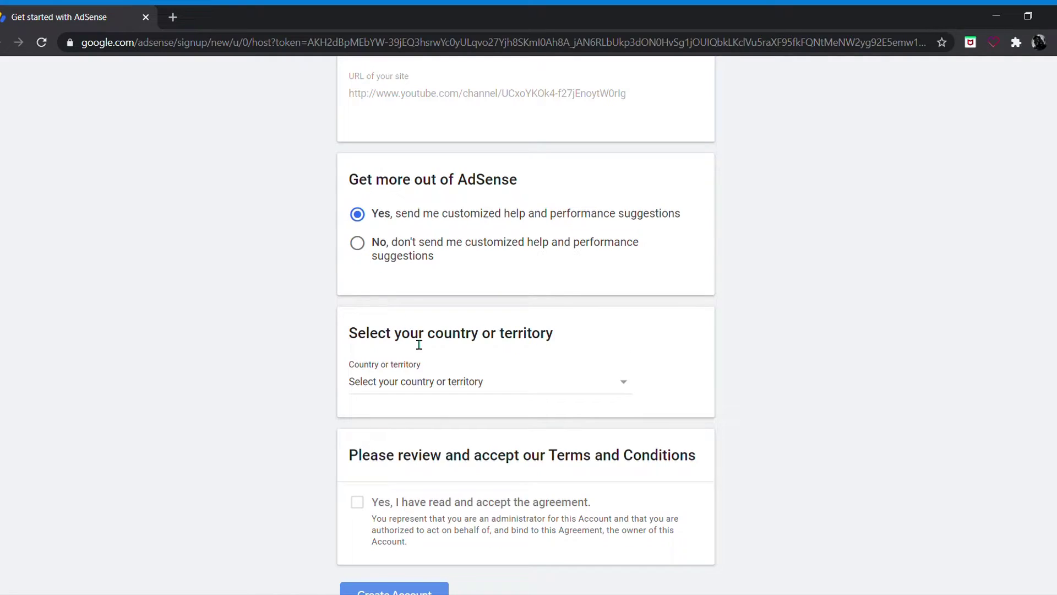
# Set the AdSense sign-up country to United Kingdom
pyautogui.scroll(-2, 300, 573)
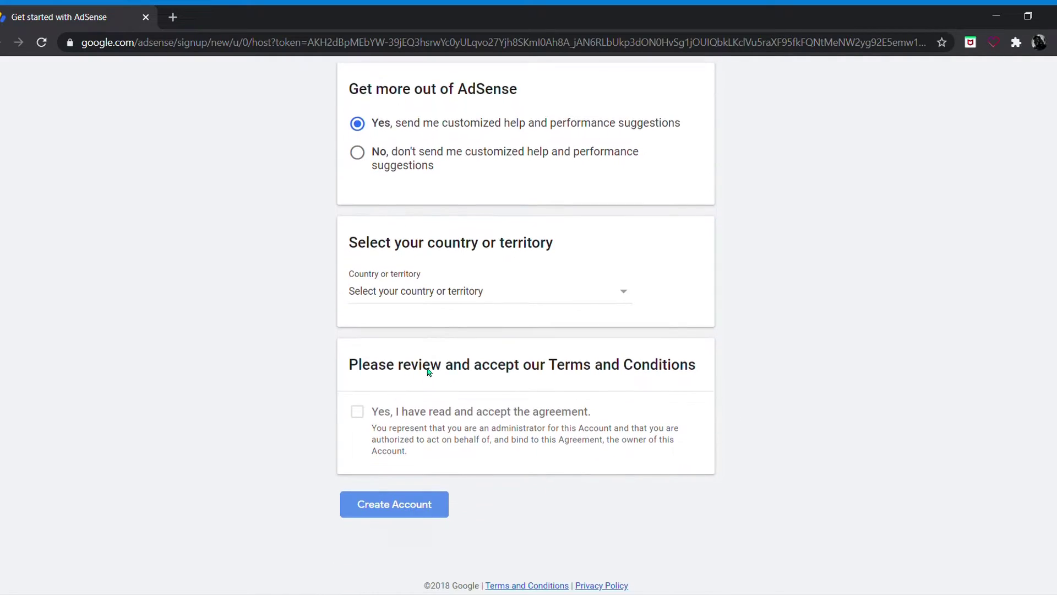
pyautogui.click(631, 295)
pyautogui.scroll(-20, 446, 364)
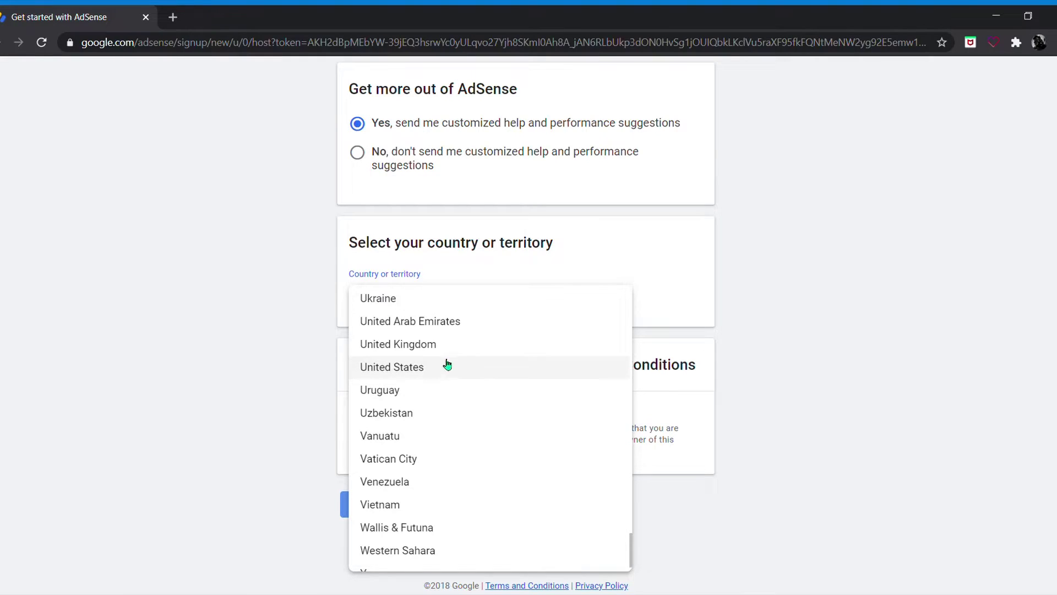
pyautogui.click(419, 347)
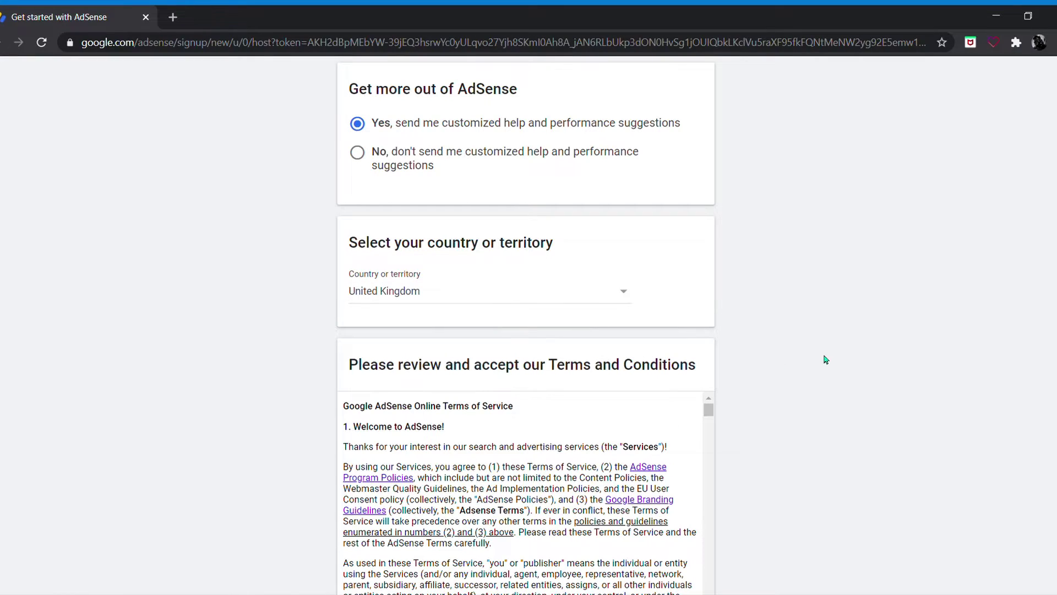
# Accept the AdSense Terms and Conditions after reading them and create the AdSense account
pyautogui.scroll(-4, 843, 355)
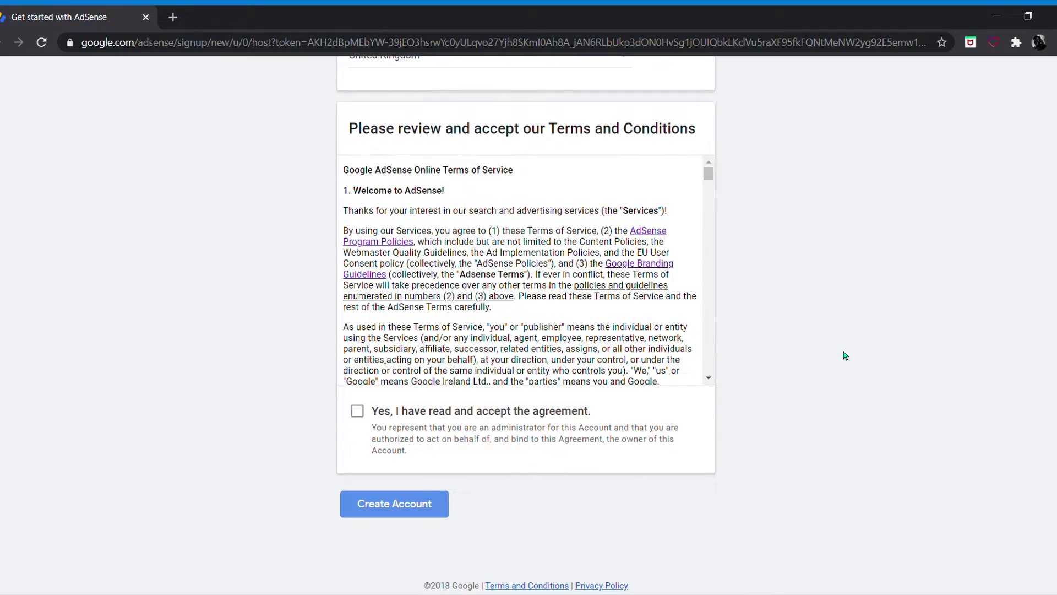
pyautogui.scroll(-10, 698, 267)
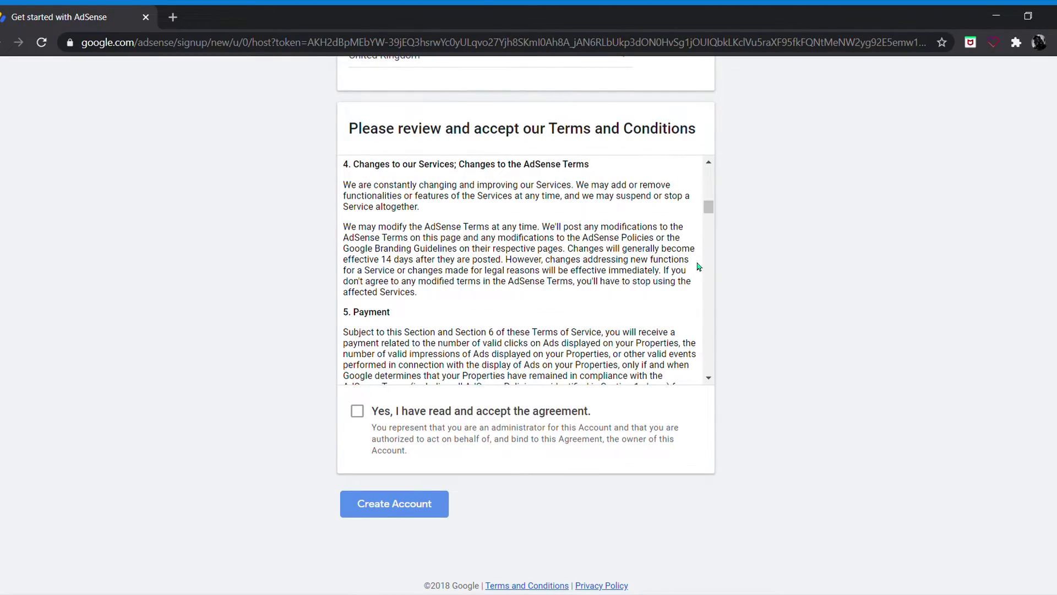
pyautogui.scroll(-10, 698, 266)
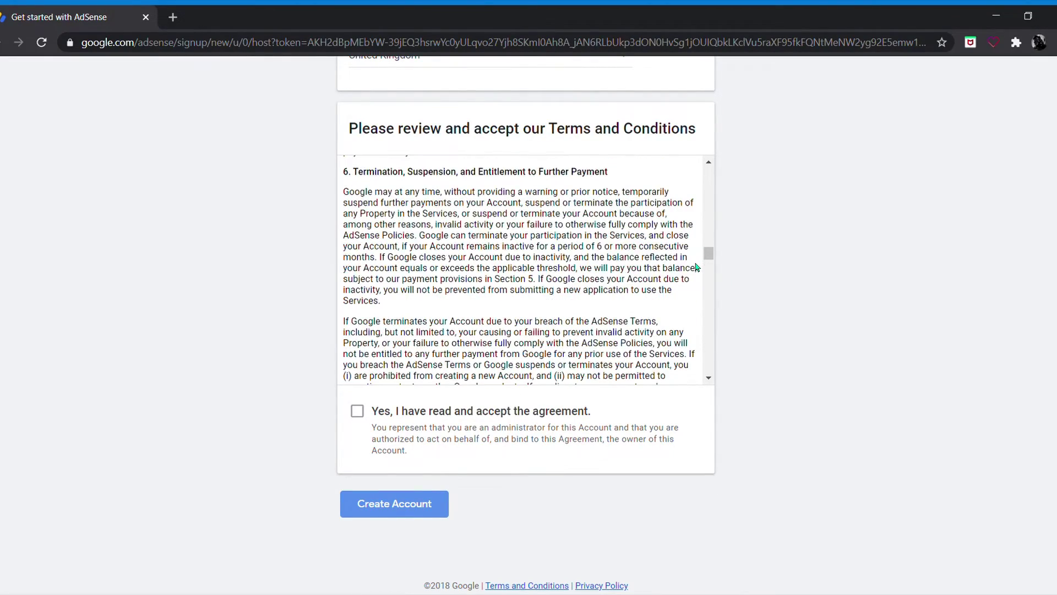
pyautogui.scroll(-15, 697, 267)
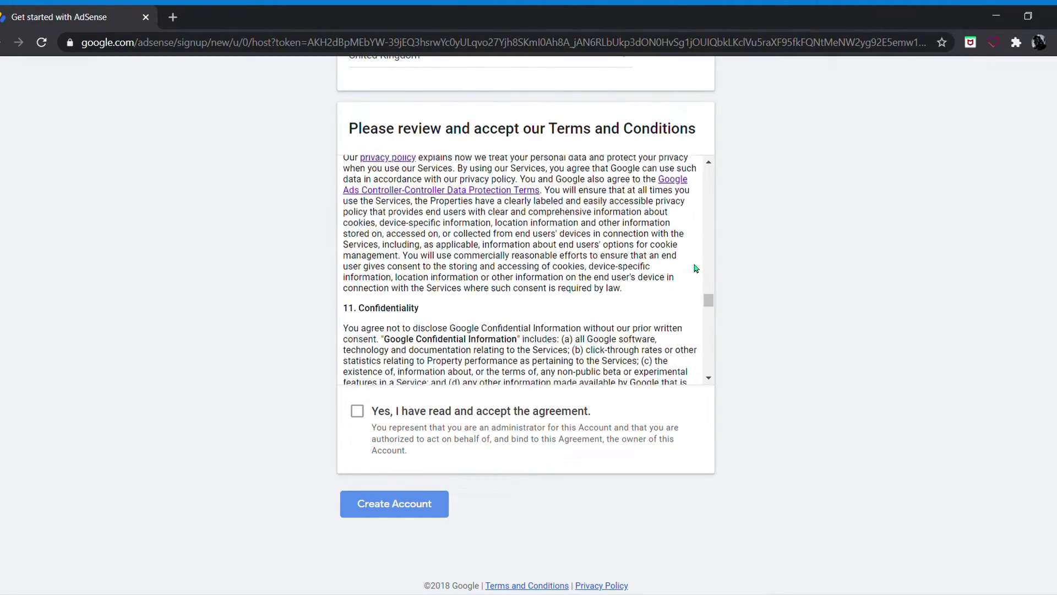
pyautogui.scroll(-12, 697, 268)
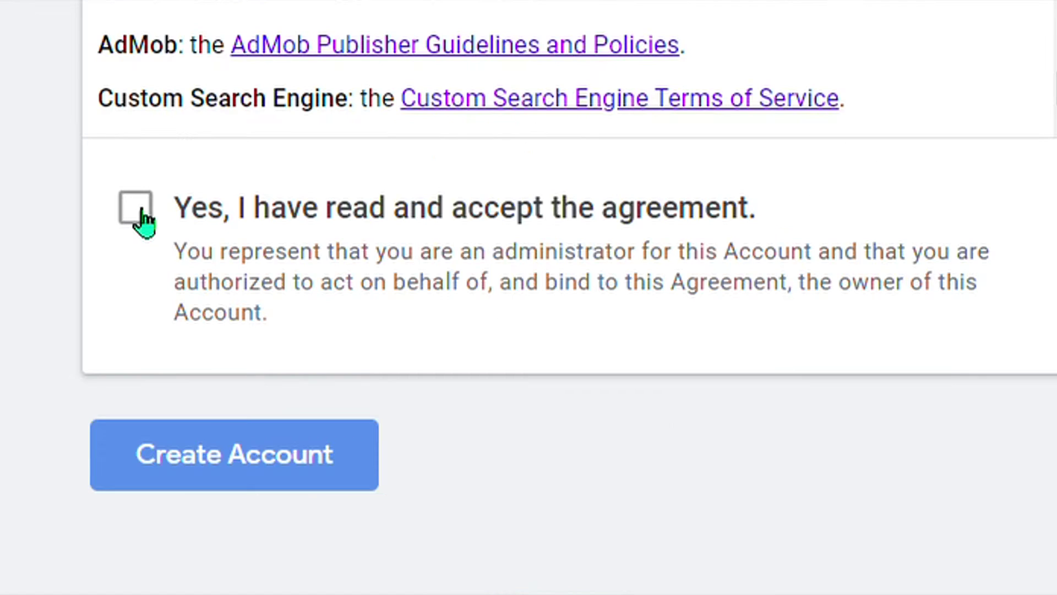
pyautogui.click(358, 413)
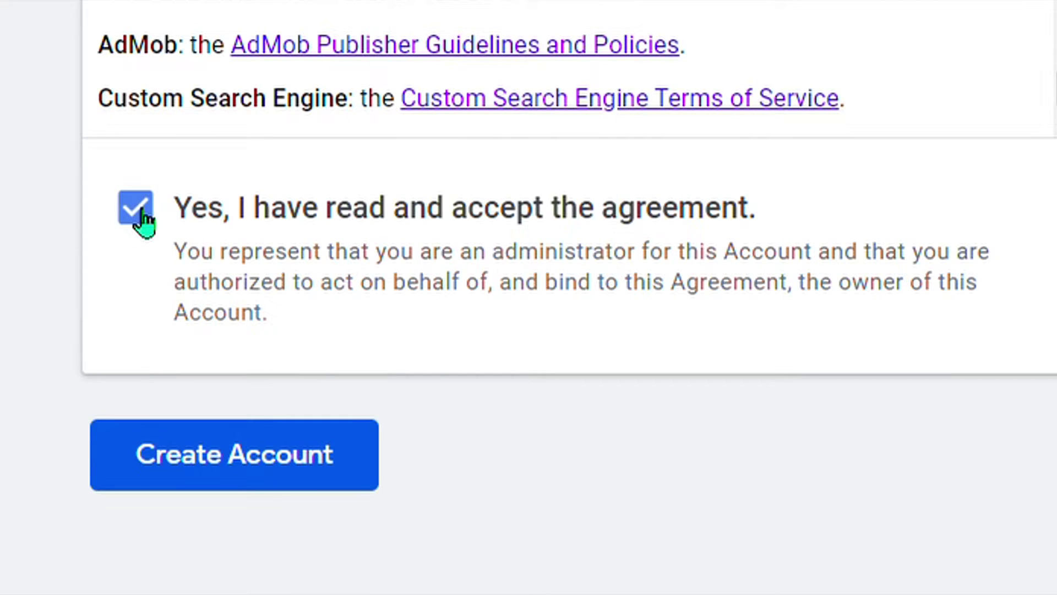
pyautogui.click(219, 460)
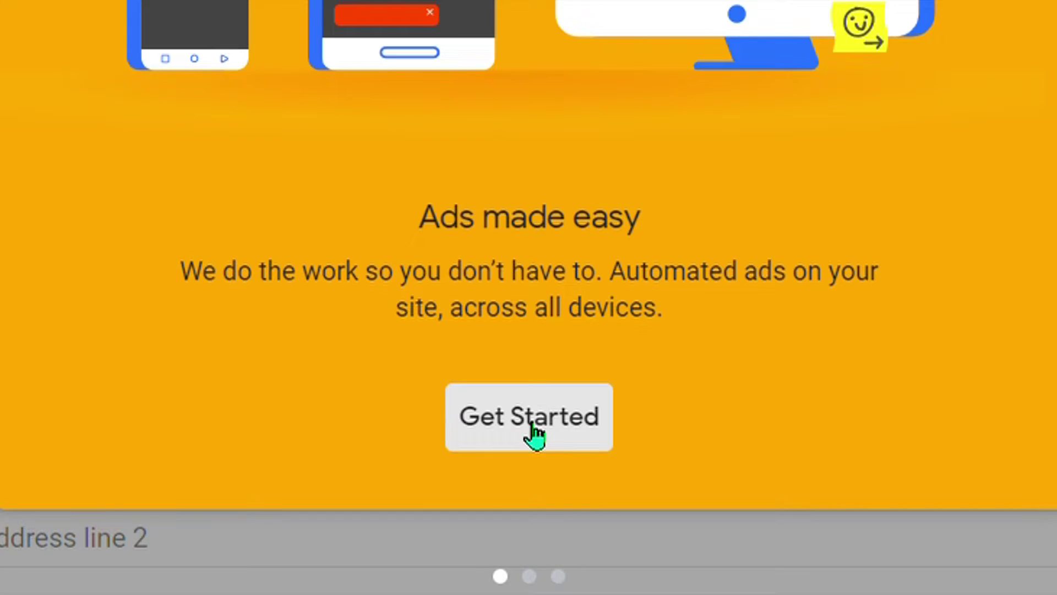
# Dismiss the 'Ads made easy' card, submit the AdSense setup, and redirect back to YouTube
pyautogui.click(531, 425)
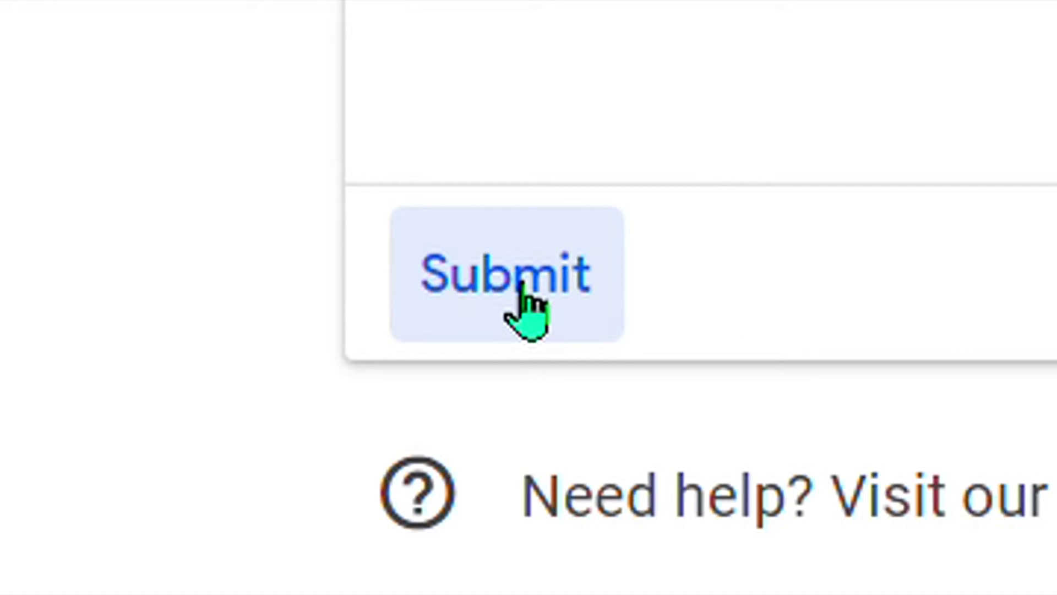
pyautogui.click(522, 288)
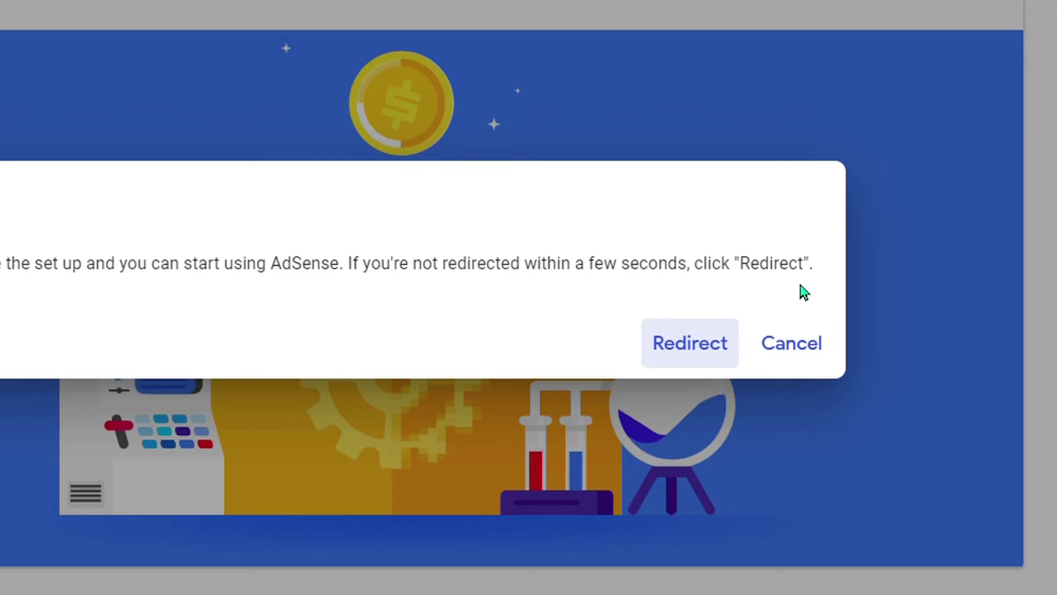
pyautogui.click(697, 347)
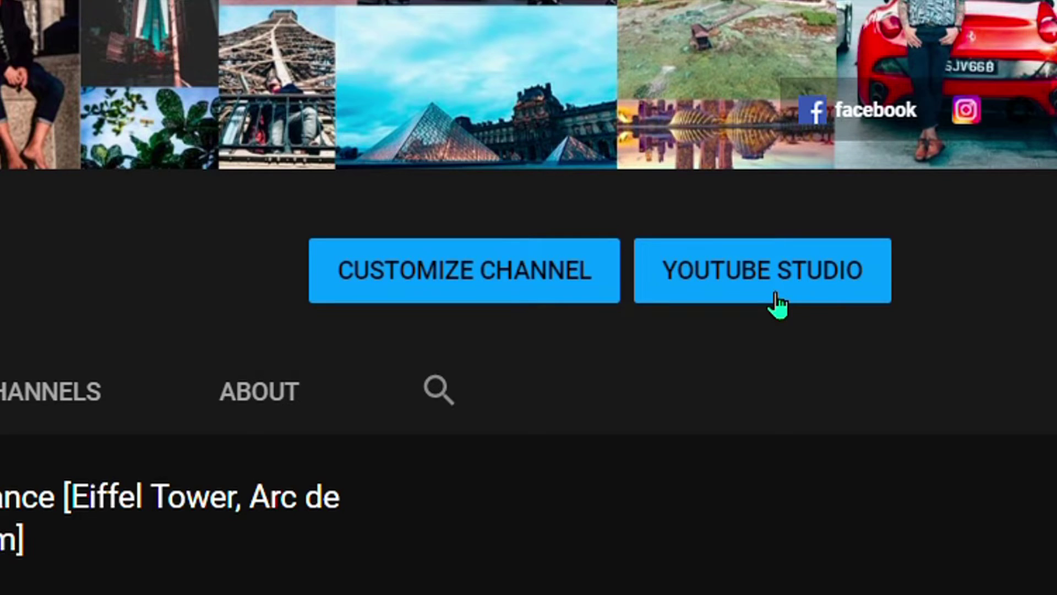
pyautogui.click(769, 295)
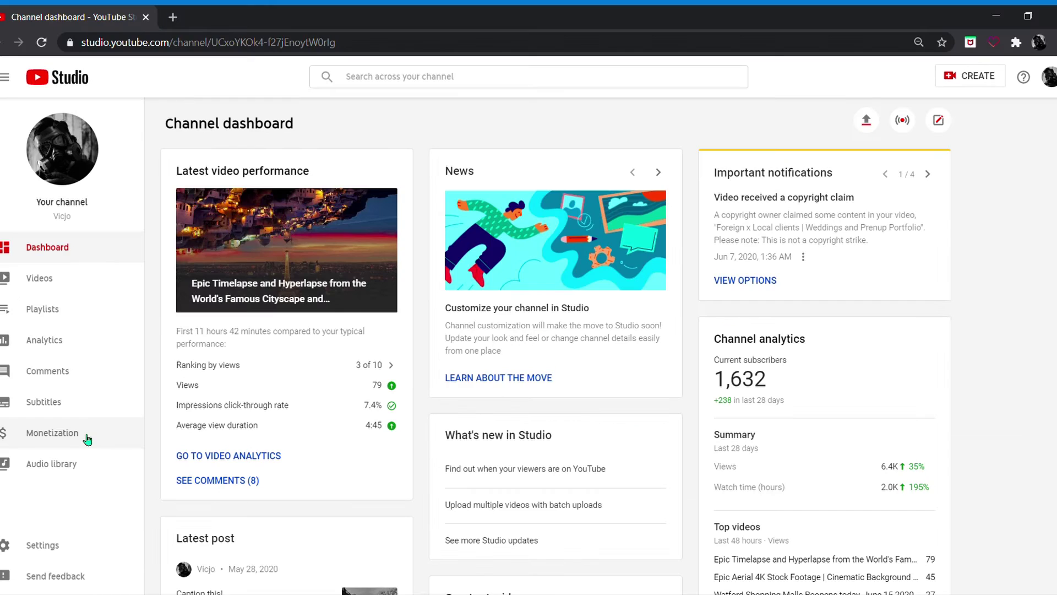
pyautogui.click(239, 296)
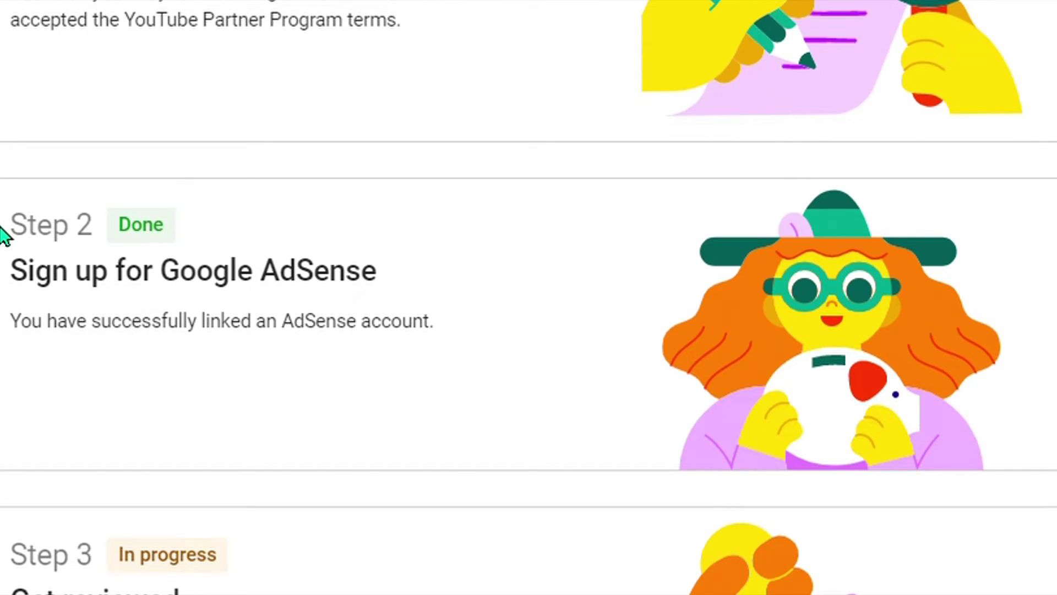
pyautogui.scroll(-3, 2, 237)
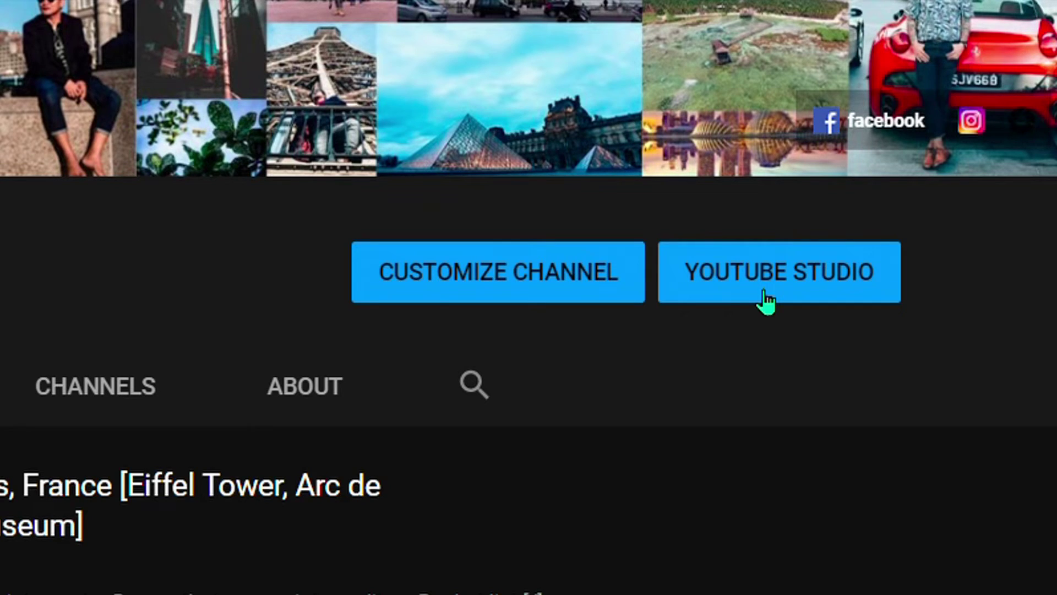
# Navigate YouTube Studio via Copyright to Monetization to confirm Partner Program acceptance
pyautogui.click(765, 300)
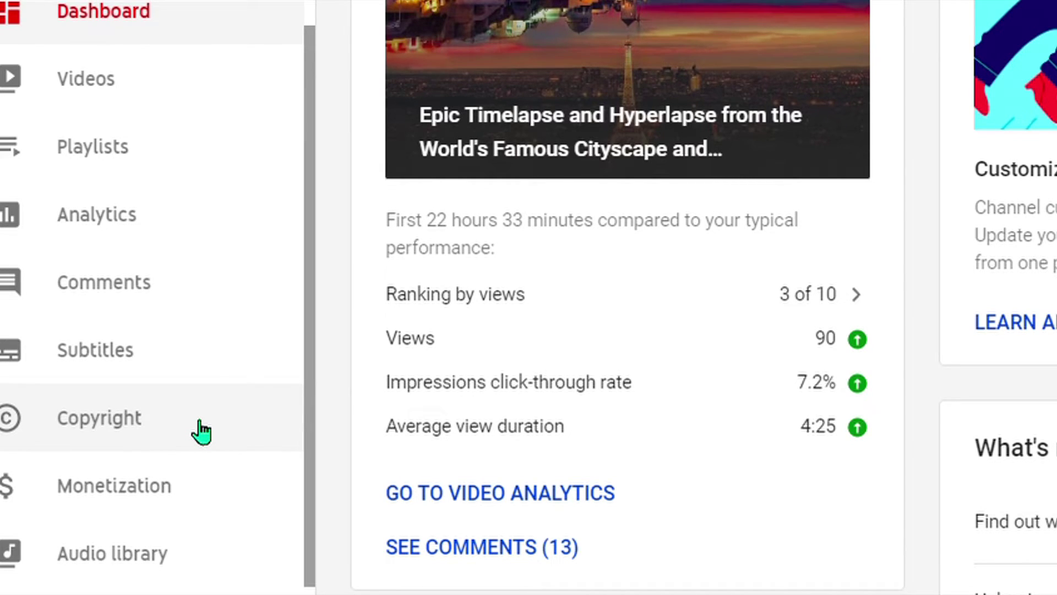
pyautogui.click(202, 432)
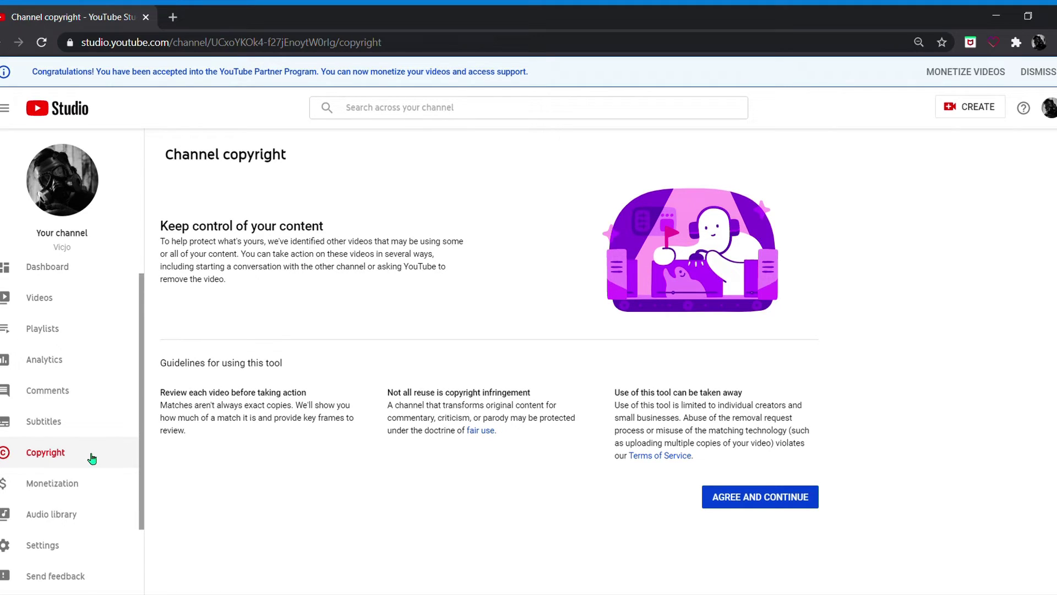
pyautogui.click(80, 488)
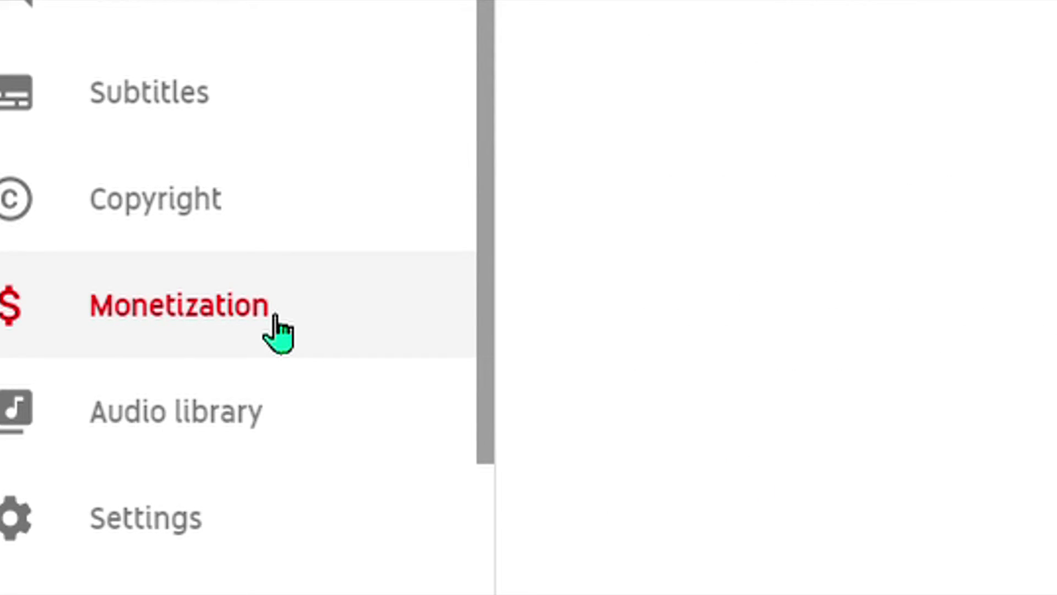